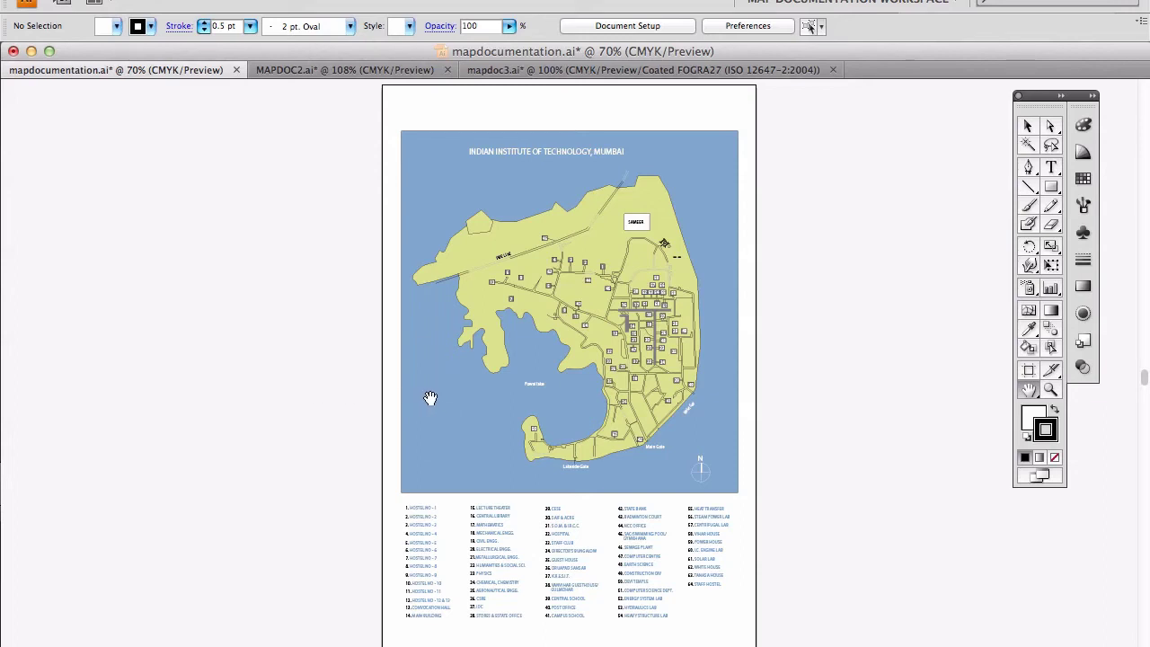
Zoom the first campus map in on Powai lake and the Lakeside Gate area.
key(z)
drag(430, 398, 711, 427)
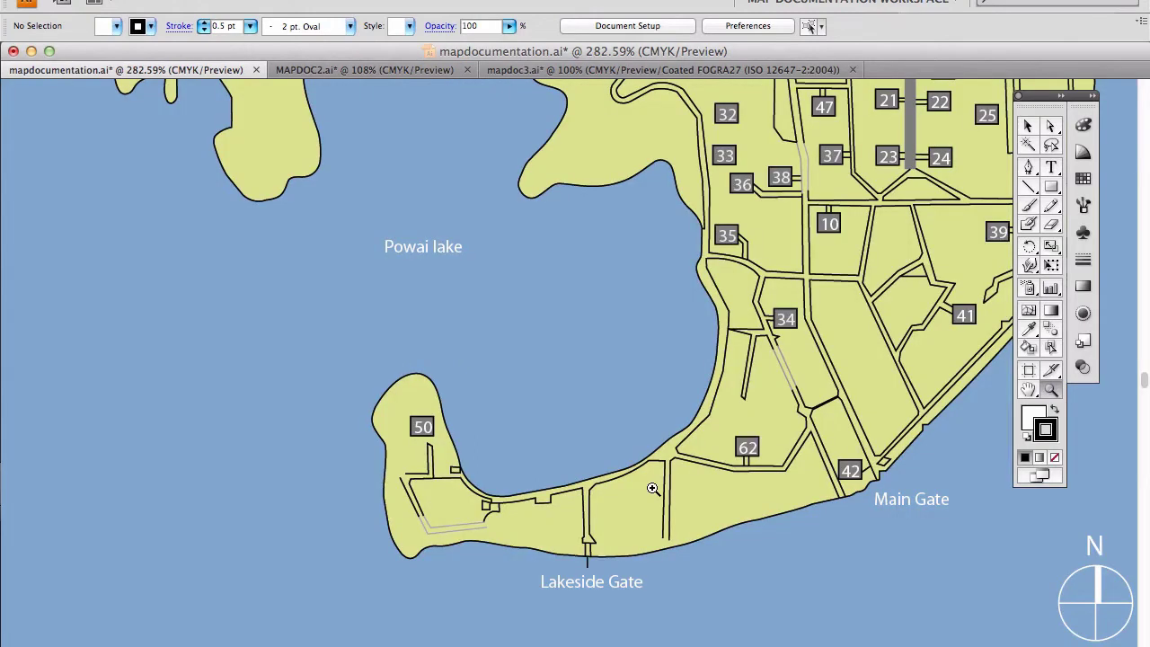
Zoom in closely on the Main Gate area, pan up to the legend, then fit the whole map.
key(h)
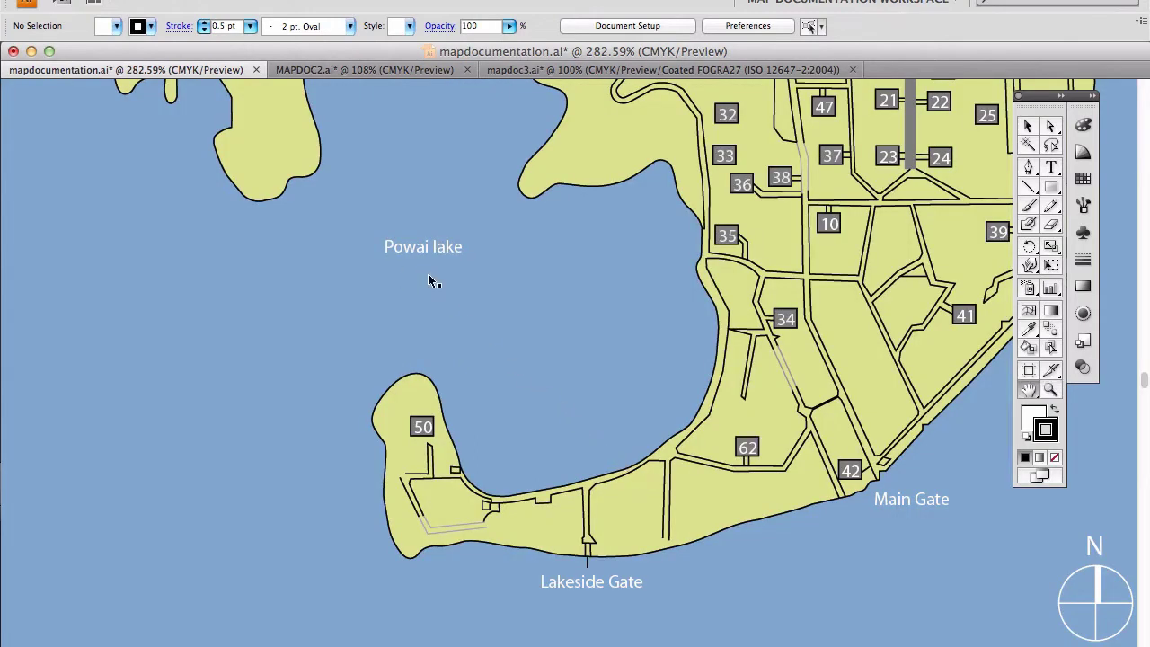
key(super+0)
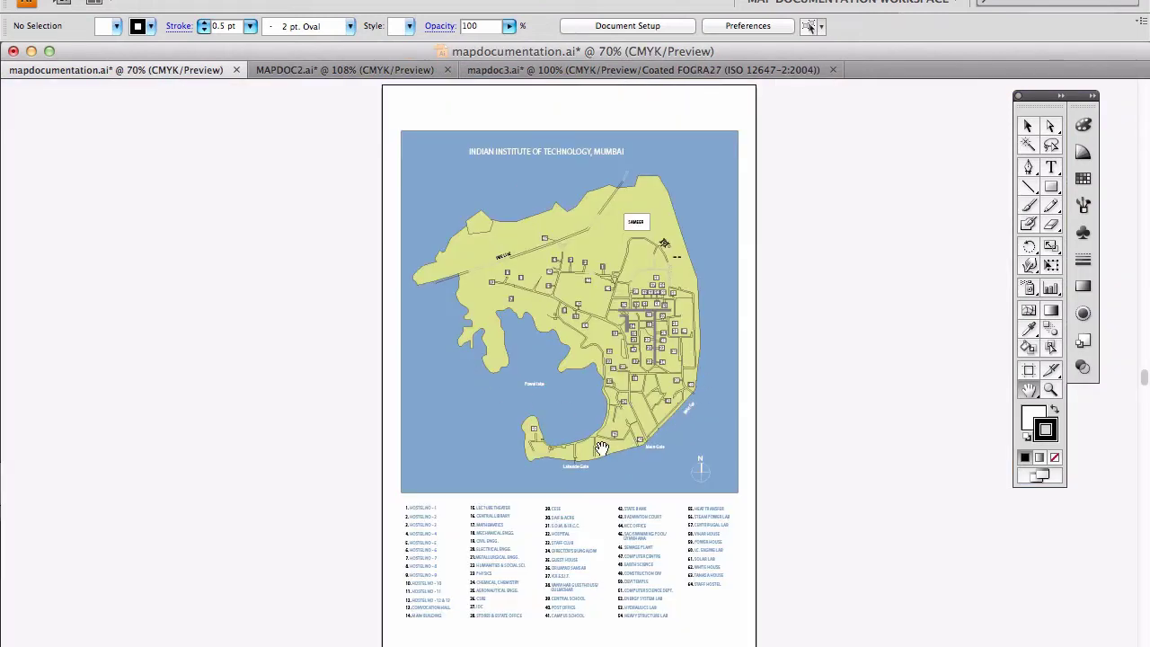
key(z)
drag(607, 406, 706, 494)
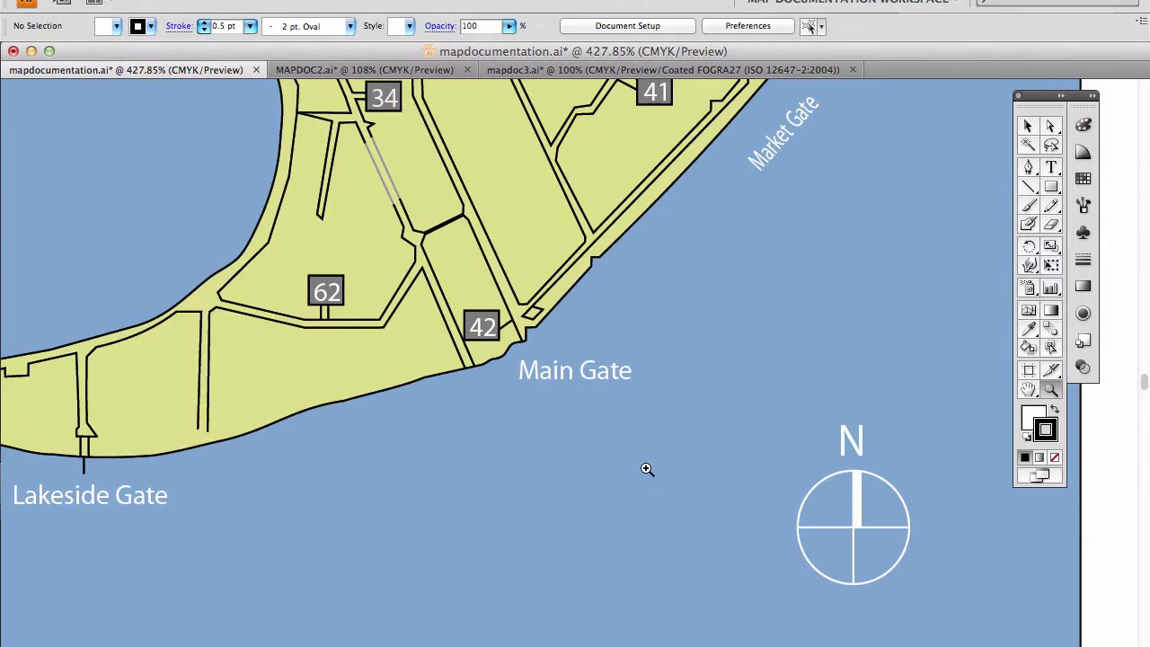
key(h)
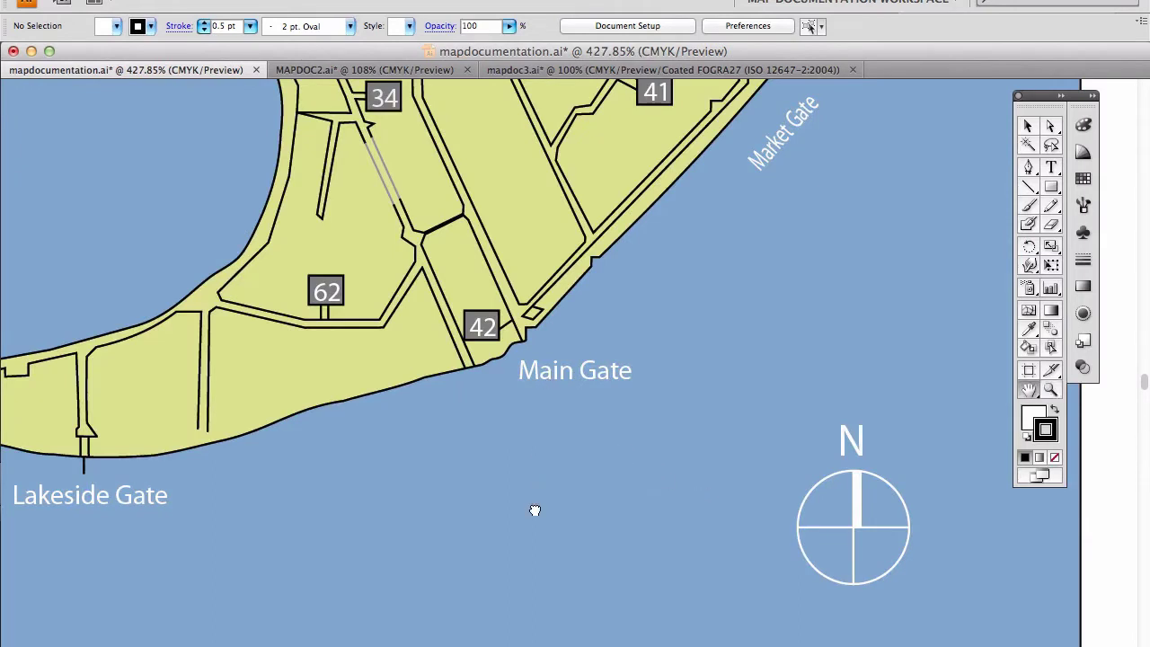
drag(535, 510, 545, 386)
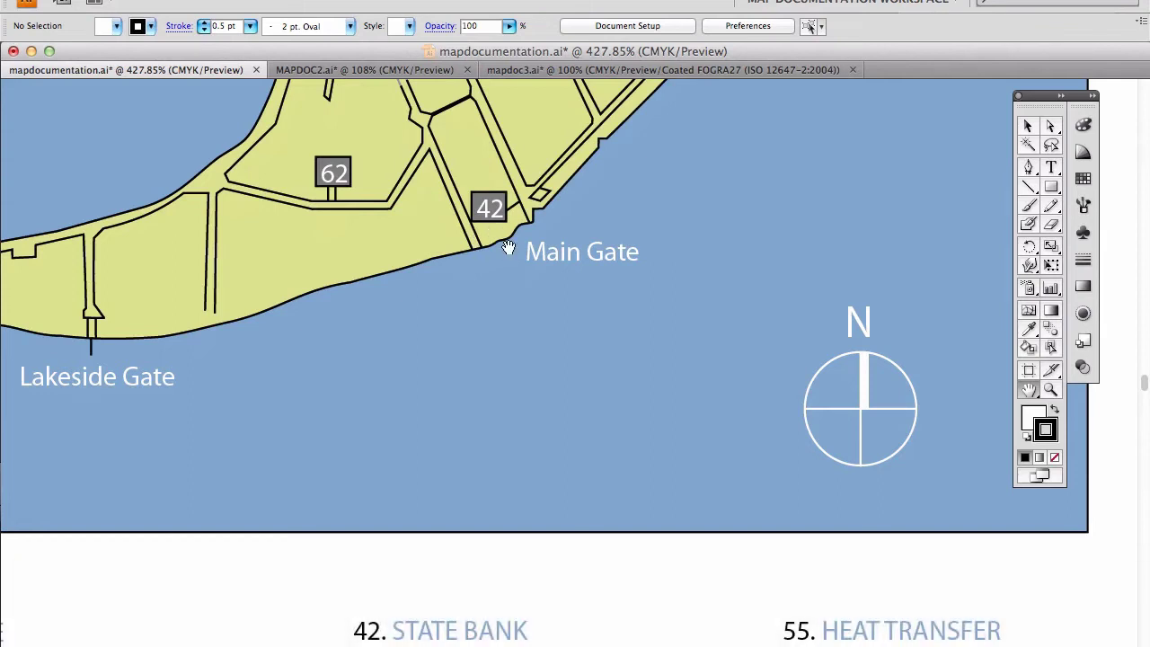
key(ctrl+0)
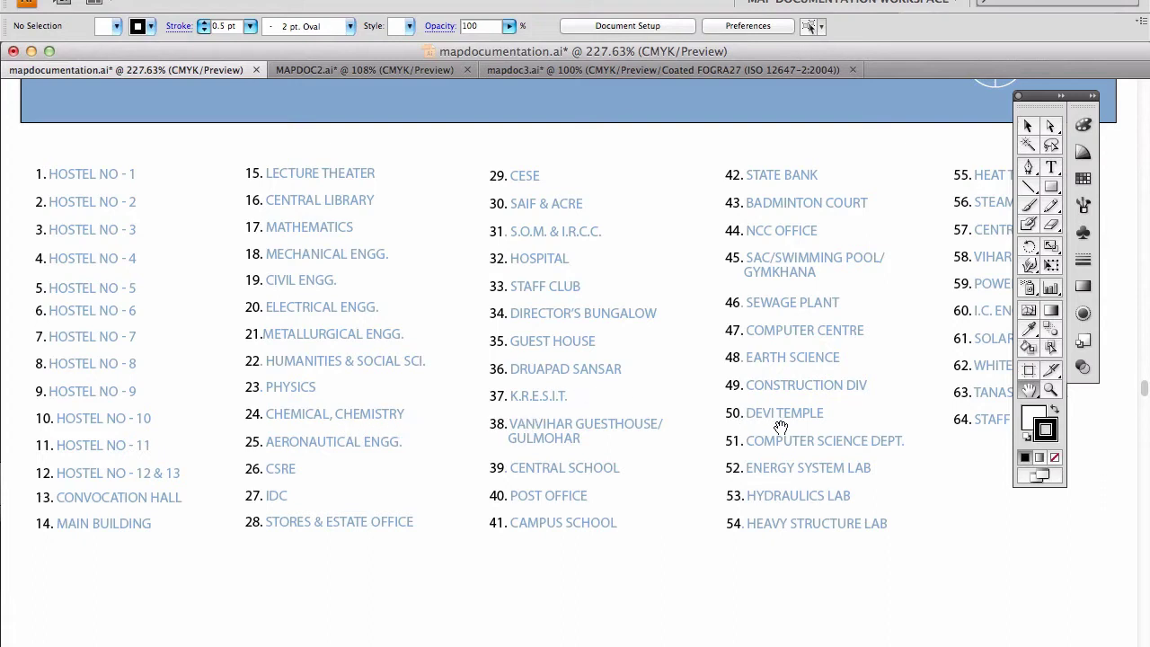
Hide all panels and zoom out to see the first map with its numbered legend.
key(Tab)
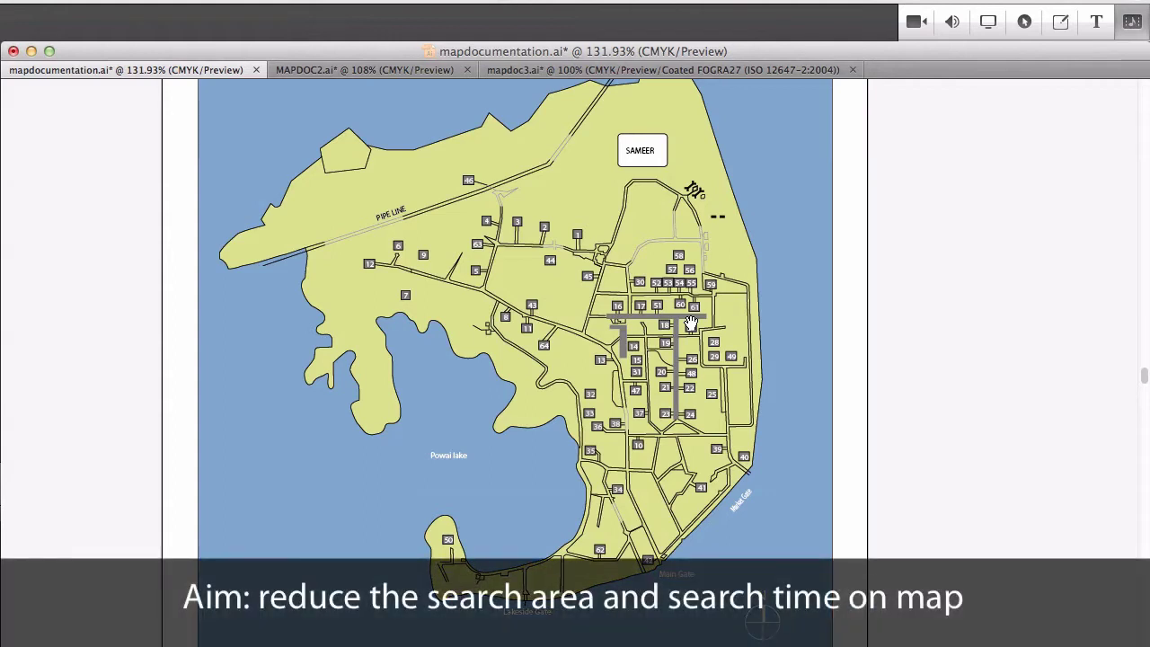
scroll(89, 403, down, 5)
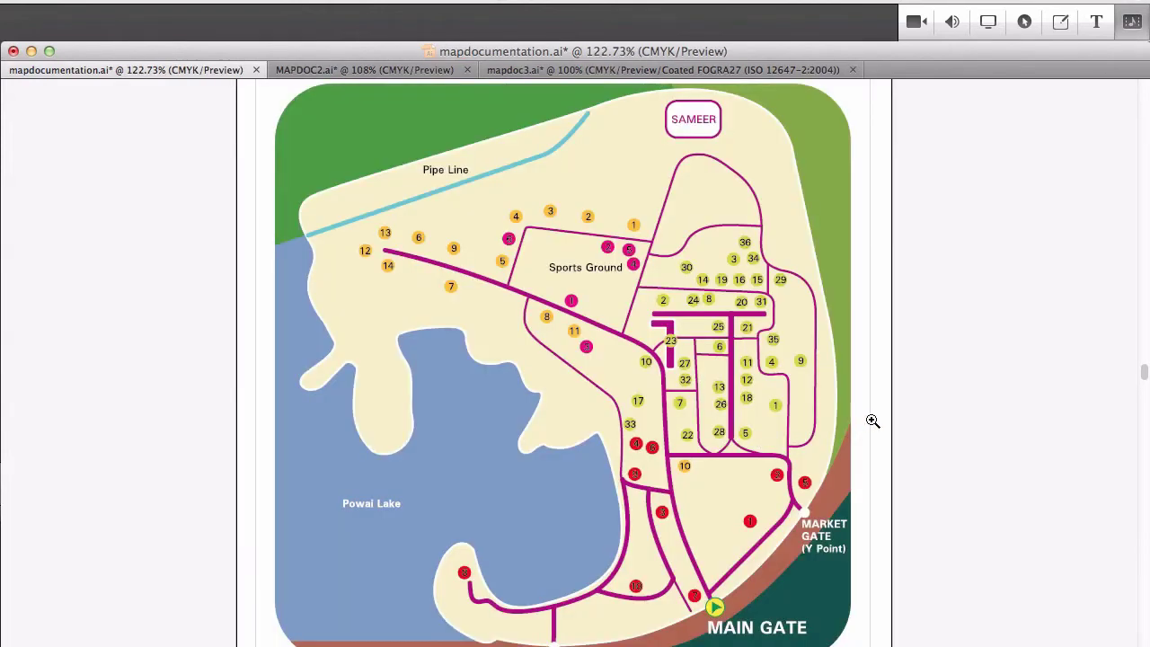
Turn on the Version 2 layer and hide the panels to view the cream-and-purple map.
key(space)
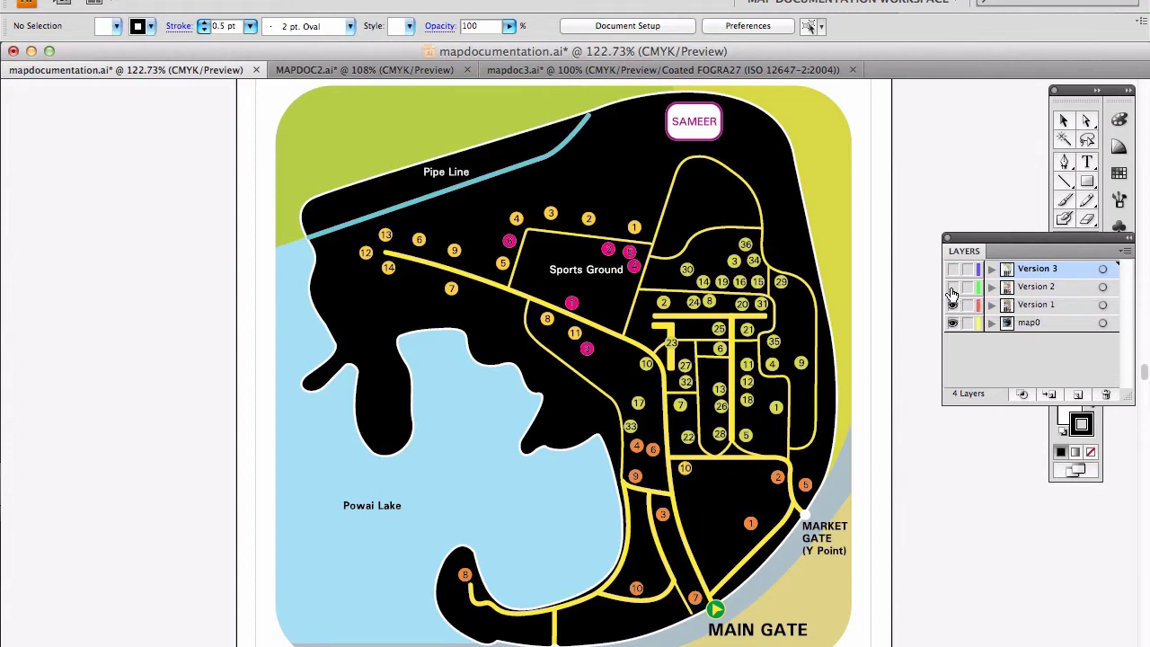
click(953, 288)
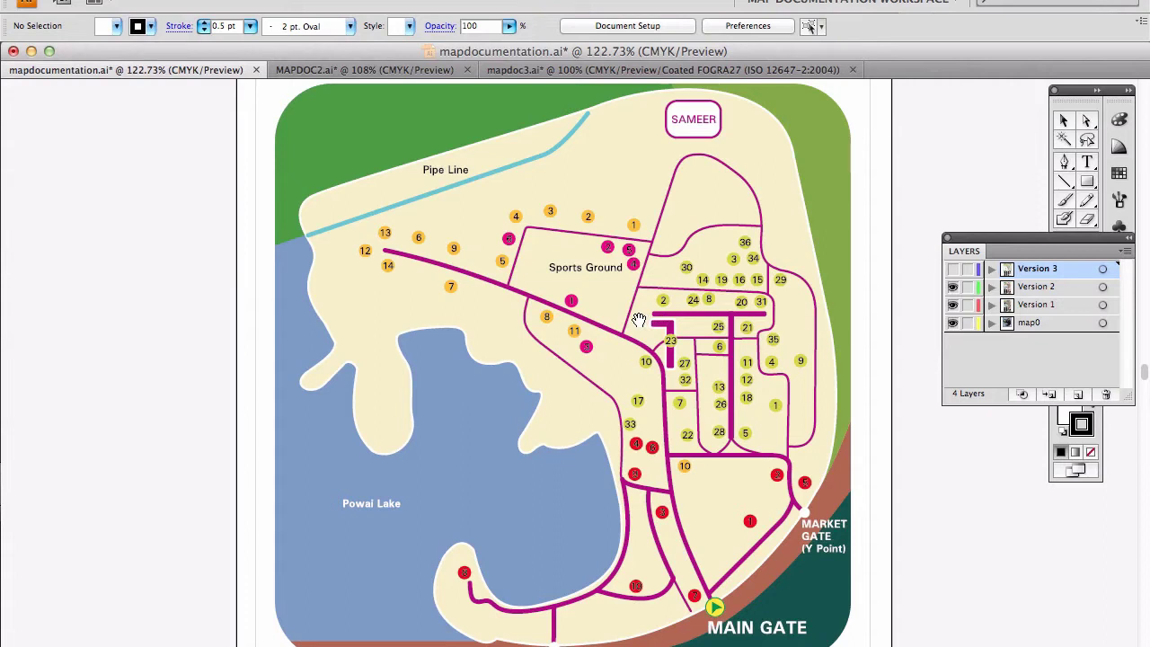
key(Tab)
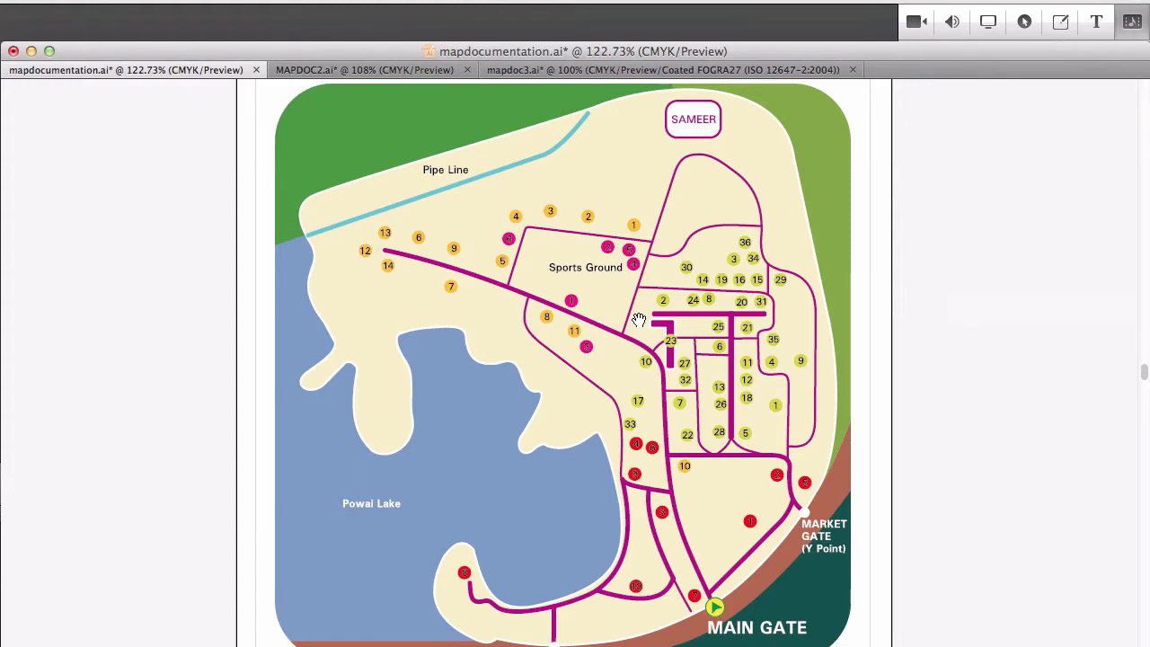
scroll(639, 320, down, 5)
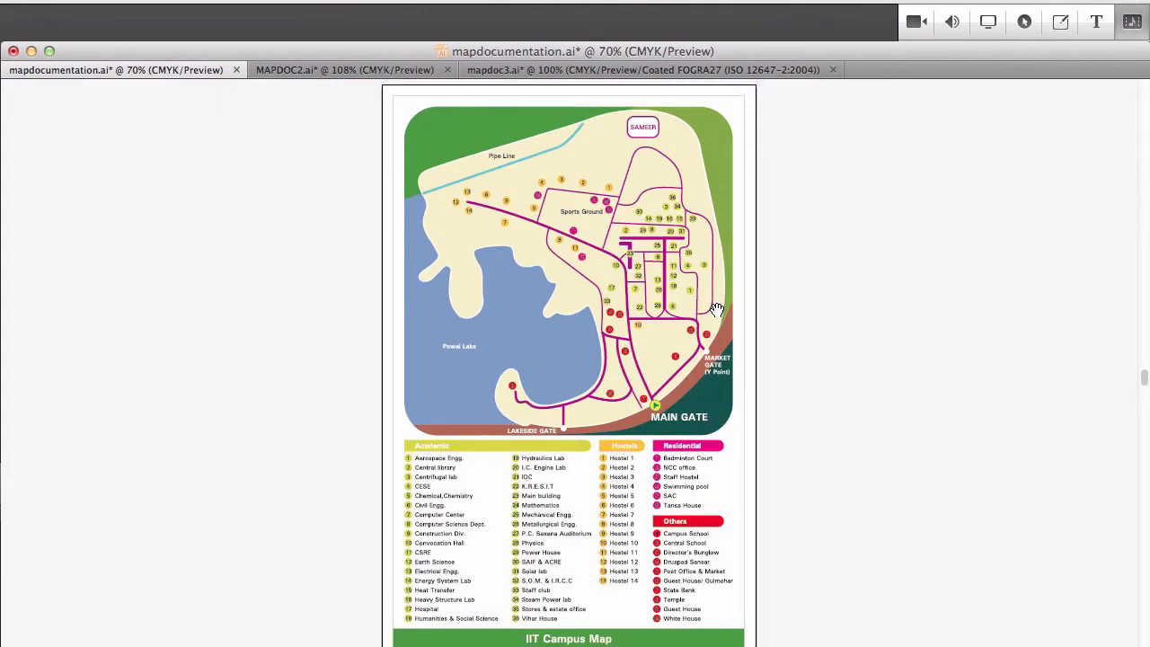
Zoom into the legend, then switch the artwork to the colour-coded Version 3 map.
scroll(716, 309, up, 8)
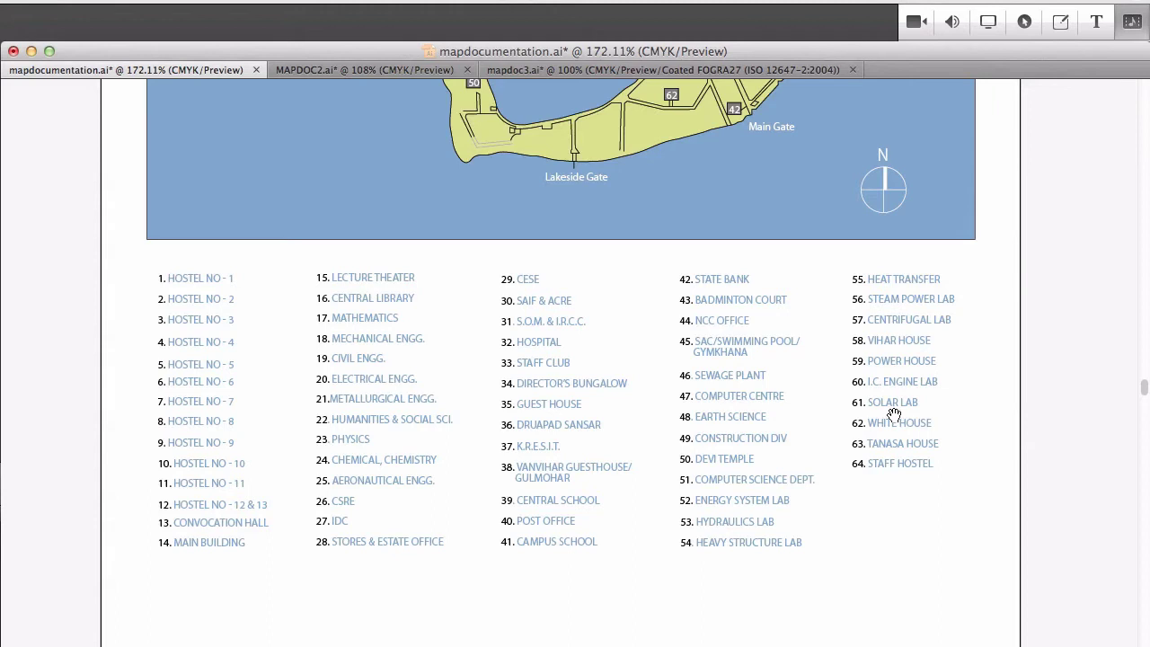
click(950, 306)
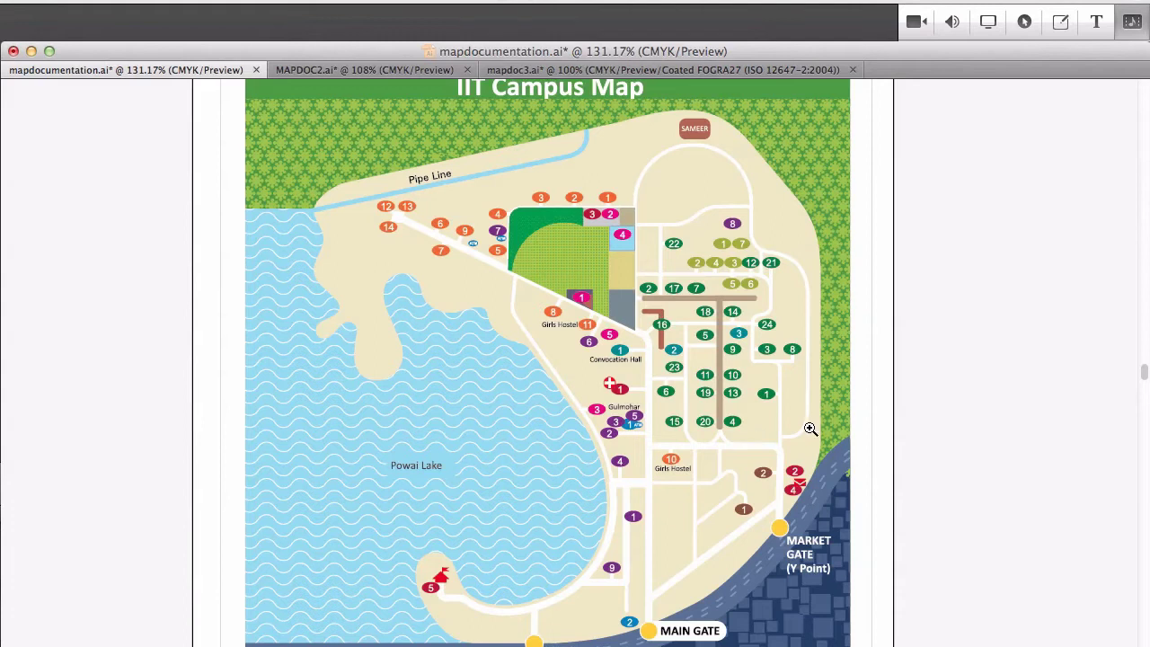
Restore the hidden panels and control bar.
key(Tab)
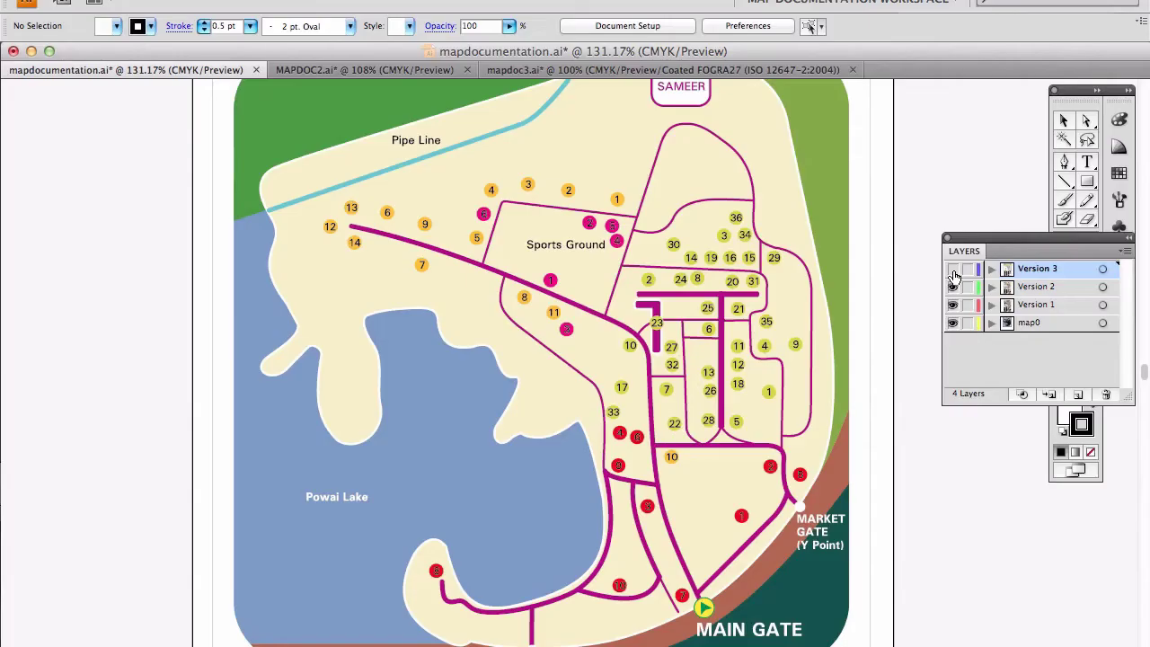
Make the Version 3 layer visible to show the wave-patterned lake map.
click(952, 269)
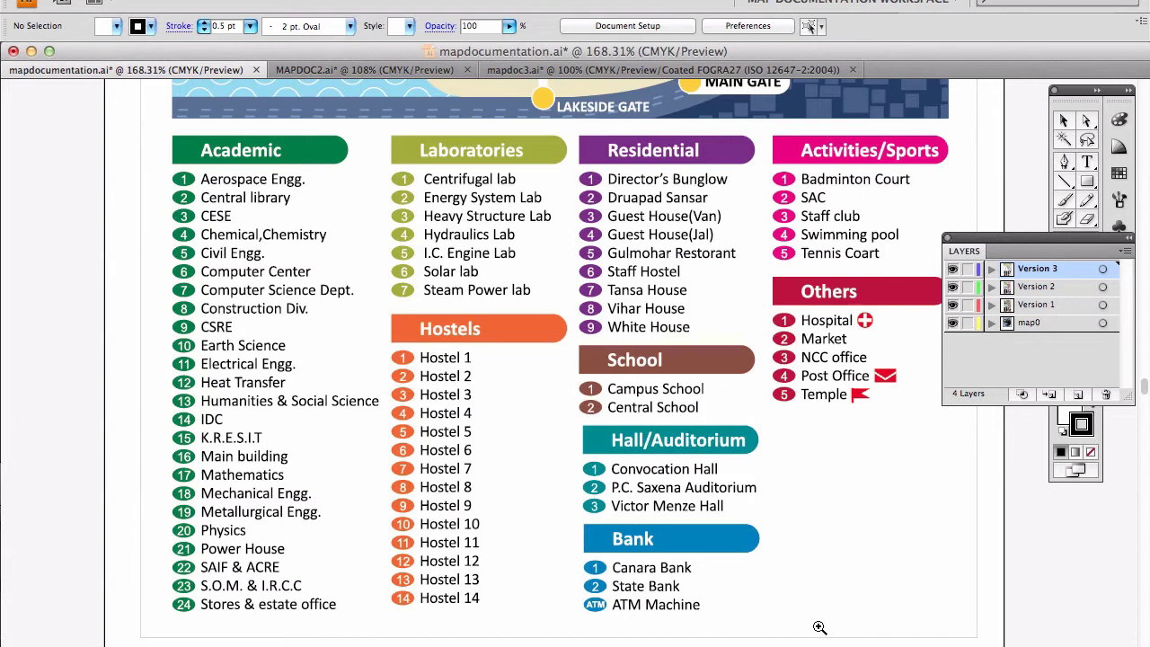
Hide the panels, zoom in on the gates and legend area, then fit the artboard.
key(Tab)
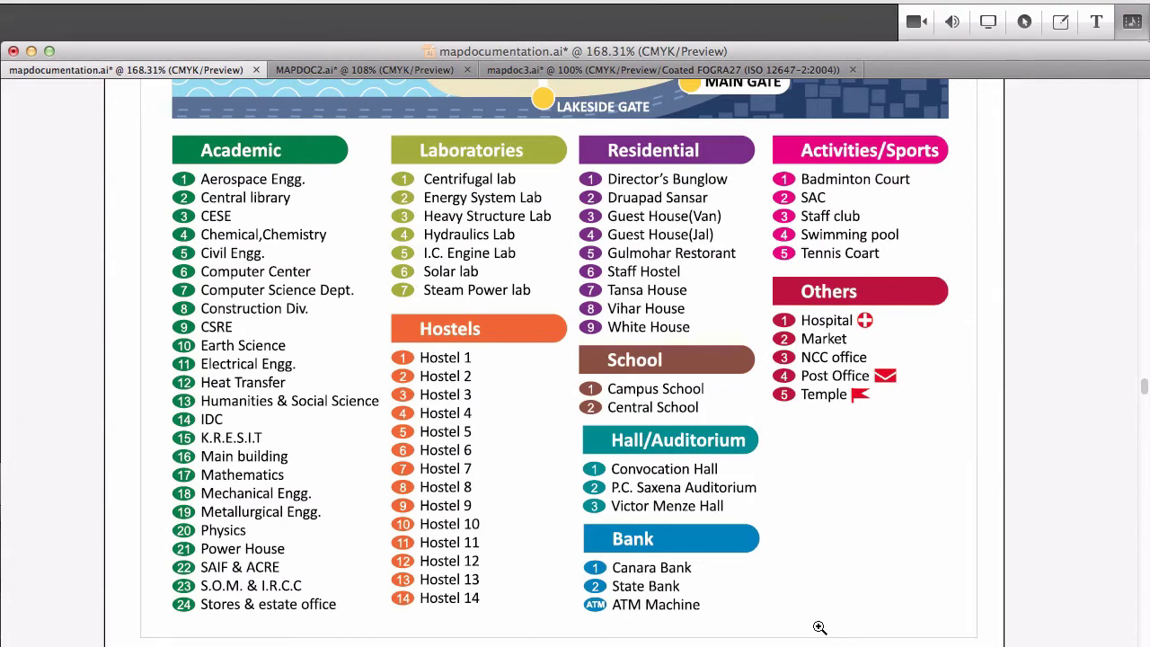
click(732, 490)
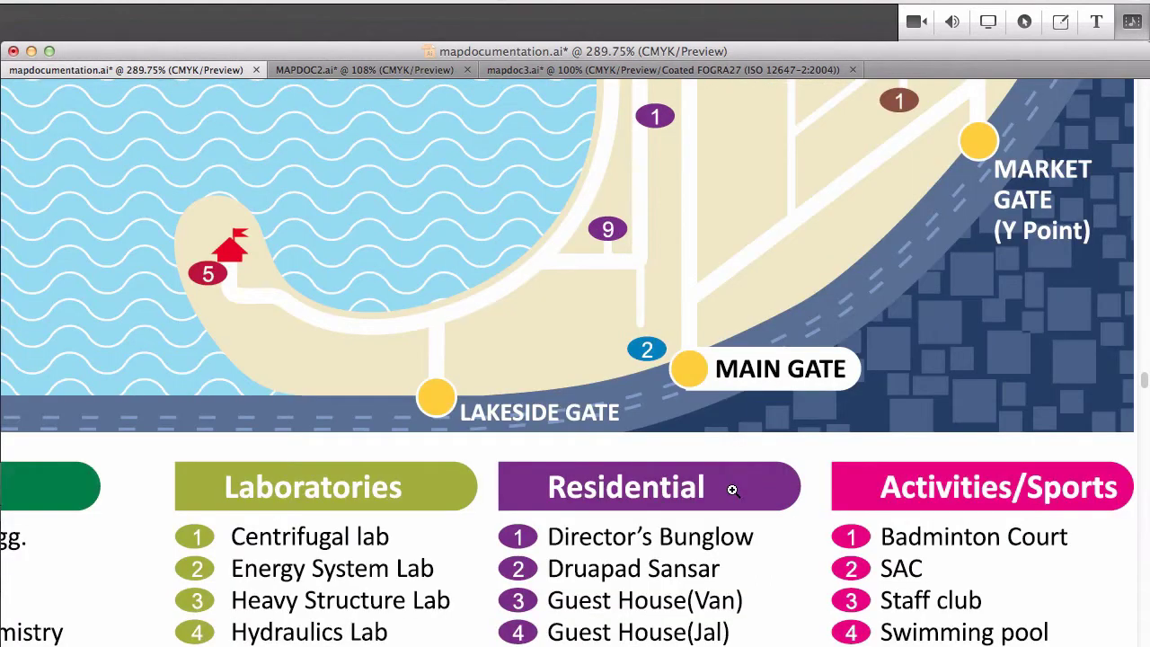
key(super+0)
drag(643, 486, 746, 587)
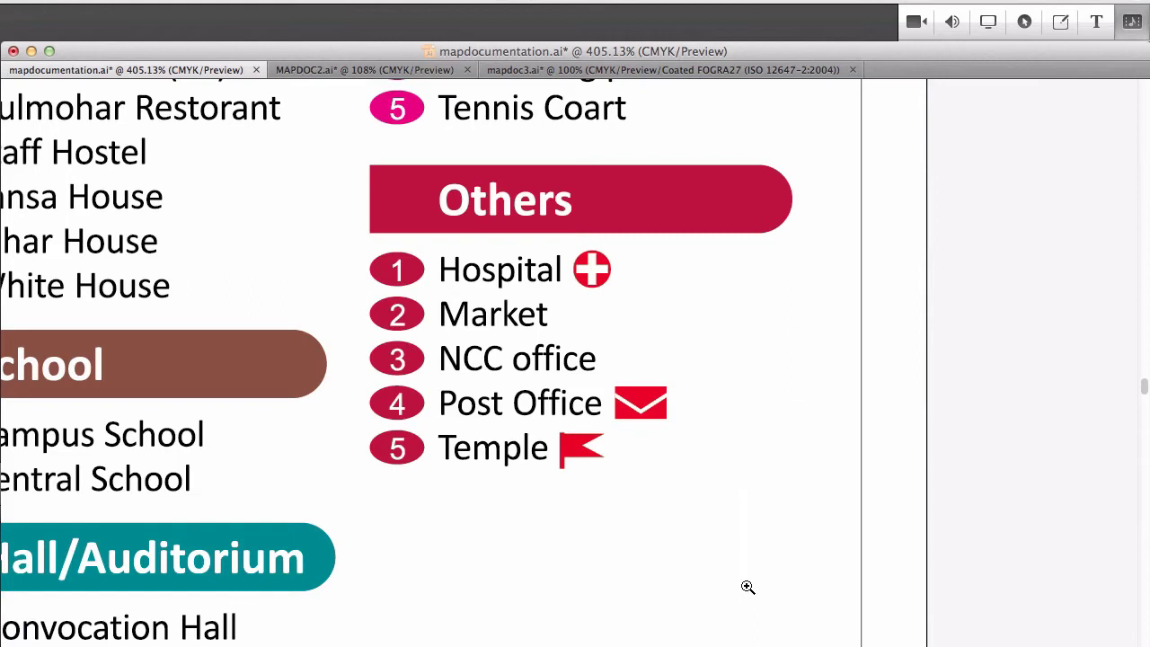
key(super+0)
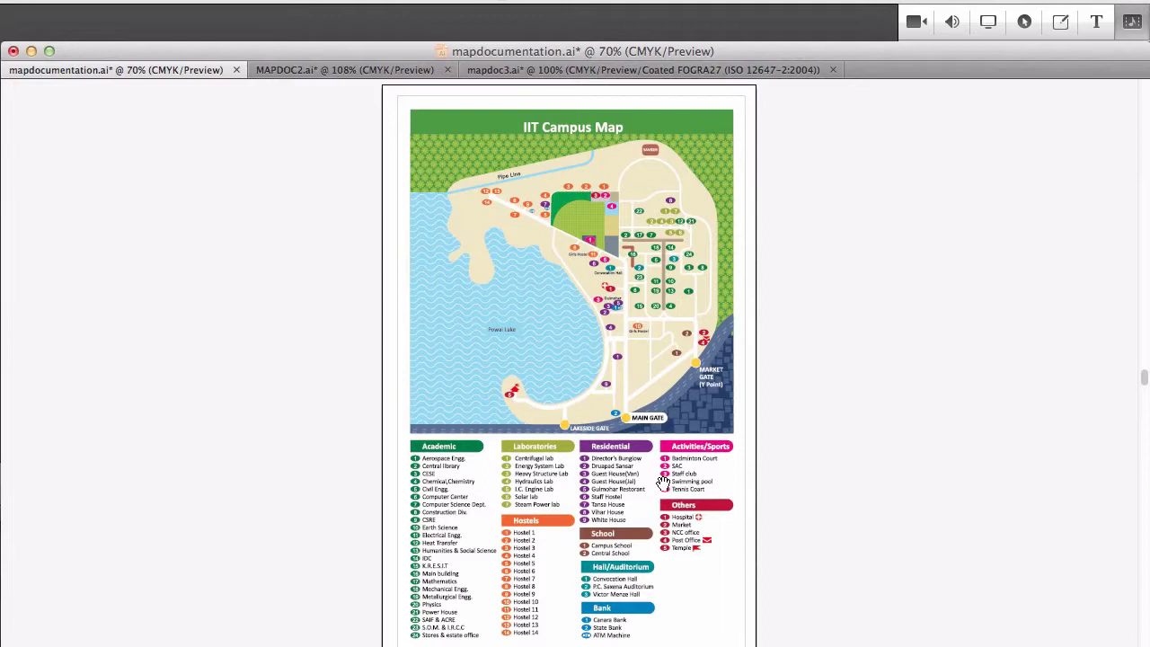
Zoom in on the Others legend, then frame the central campus area up close.
key(z)
drag(647, 467, 753, 593)
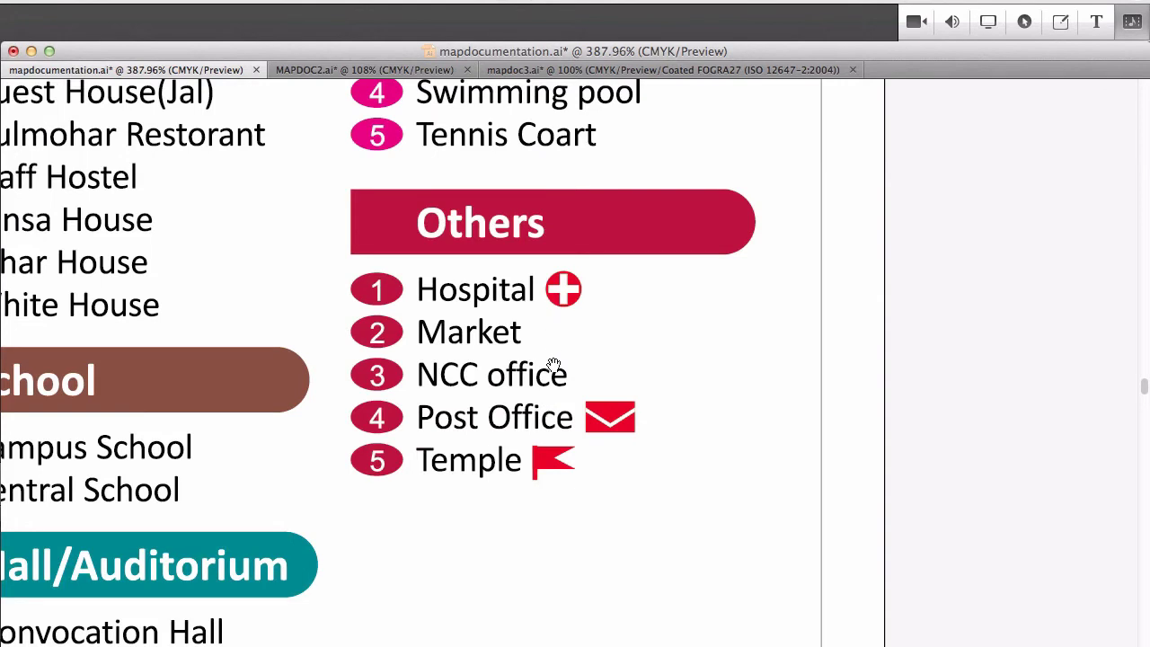
key(super+0)
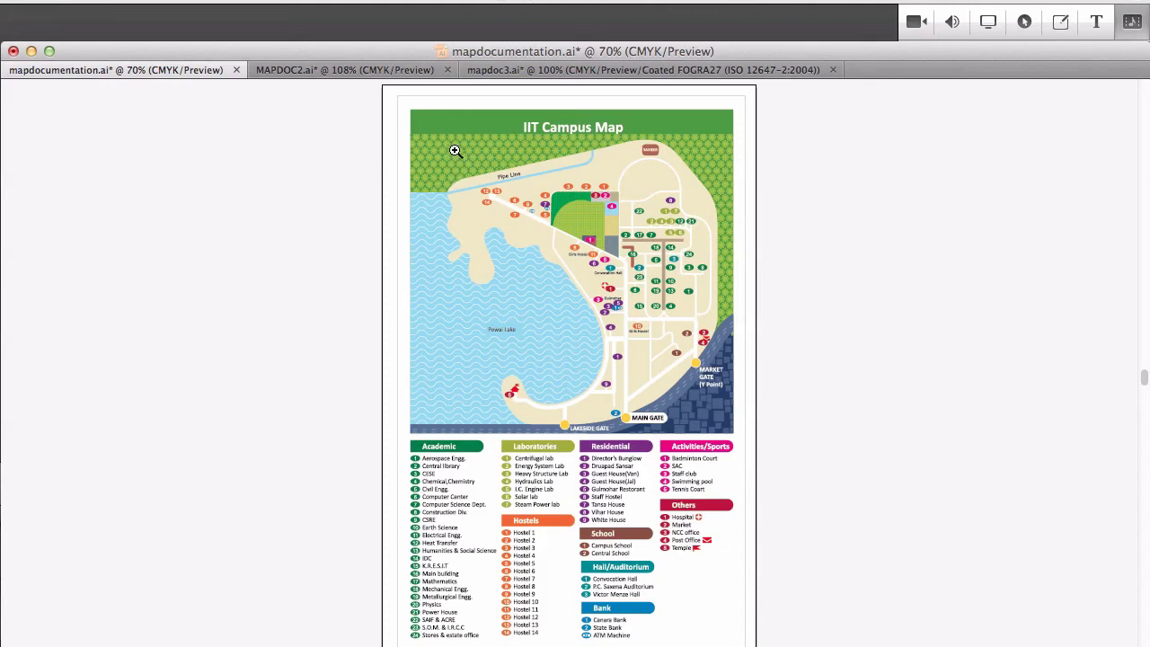
drag(456, 151, 751, 439)
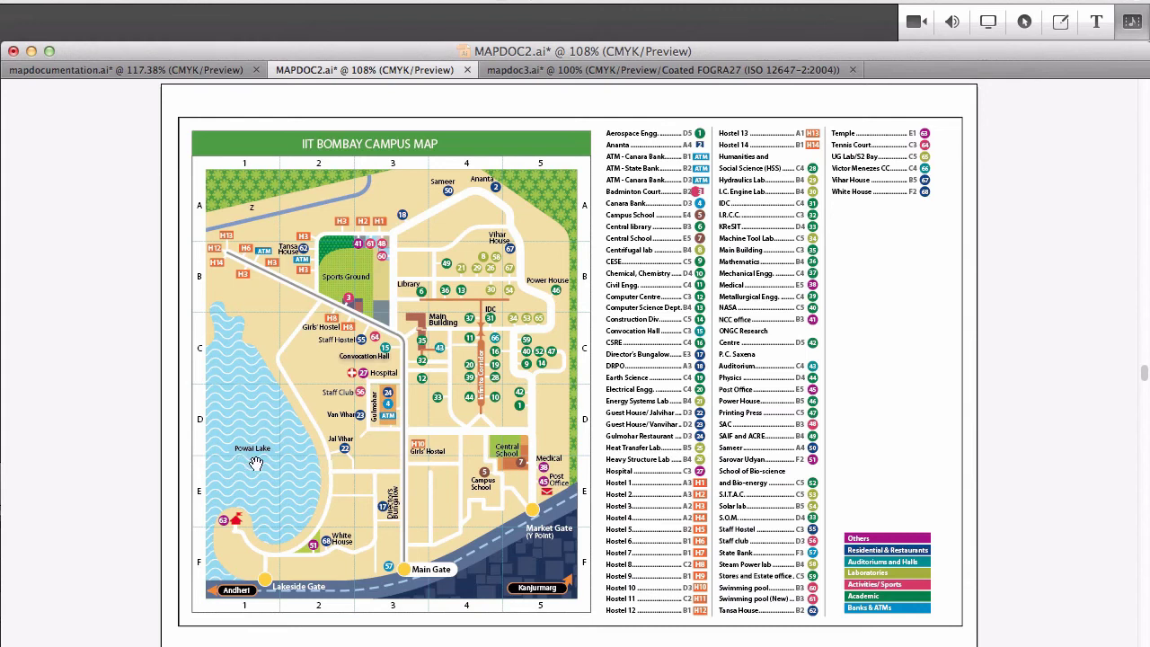
key(ctrl+shift+Tab)
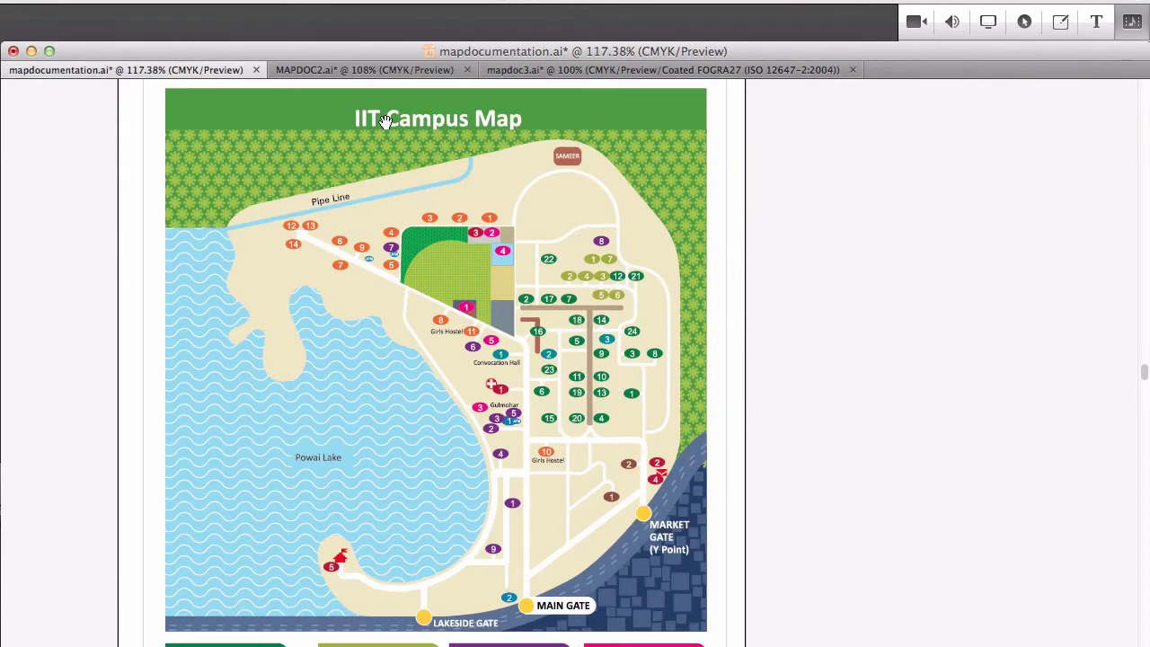
Switch to the MAPDOC2.ai document tab.
click(350, 72)
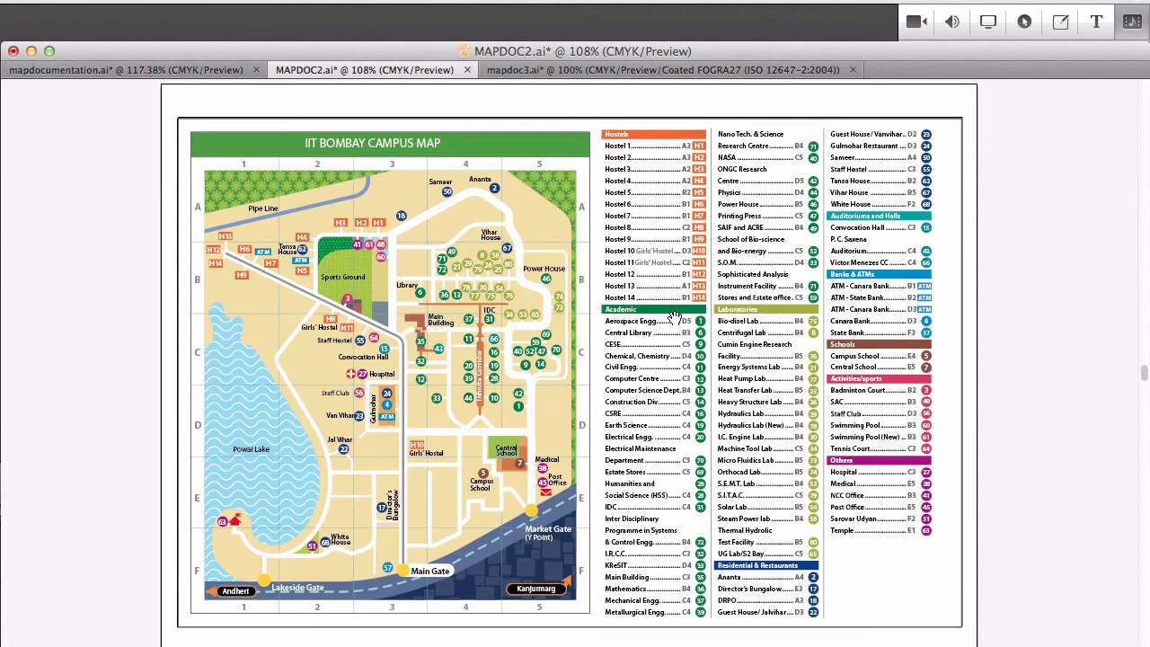
Zoom in on the grouped legend lists, fit the artboard, and toggle another version layer.
drag(699, 284, 833, 571)
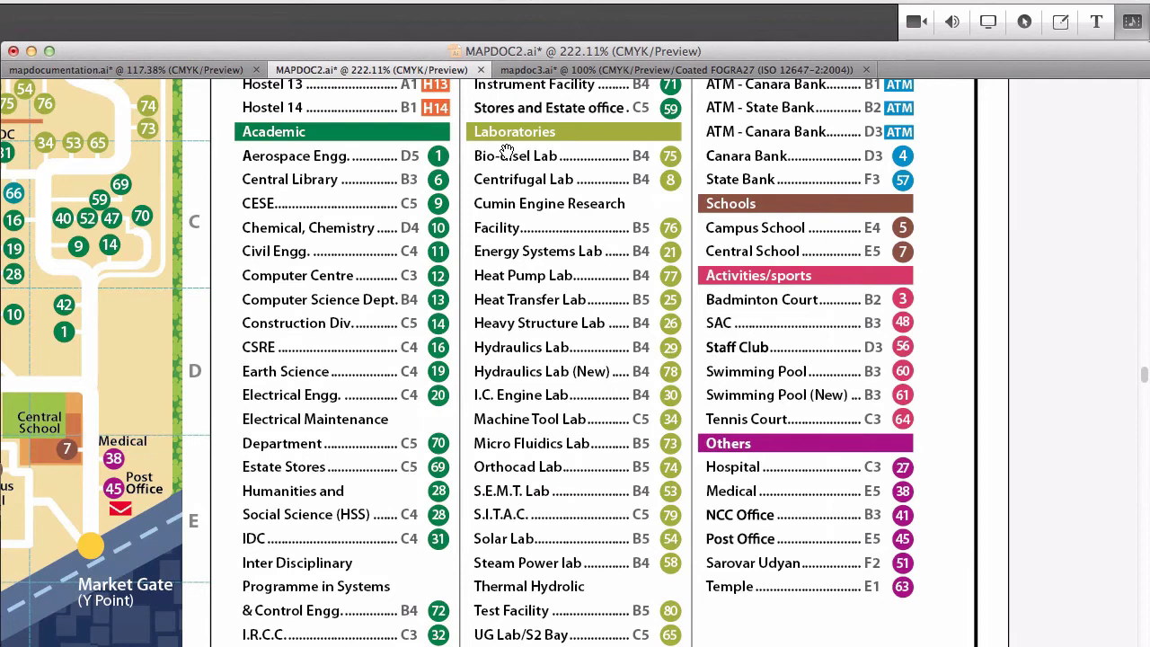
key(super+0)
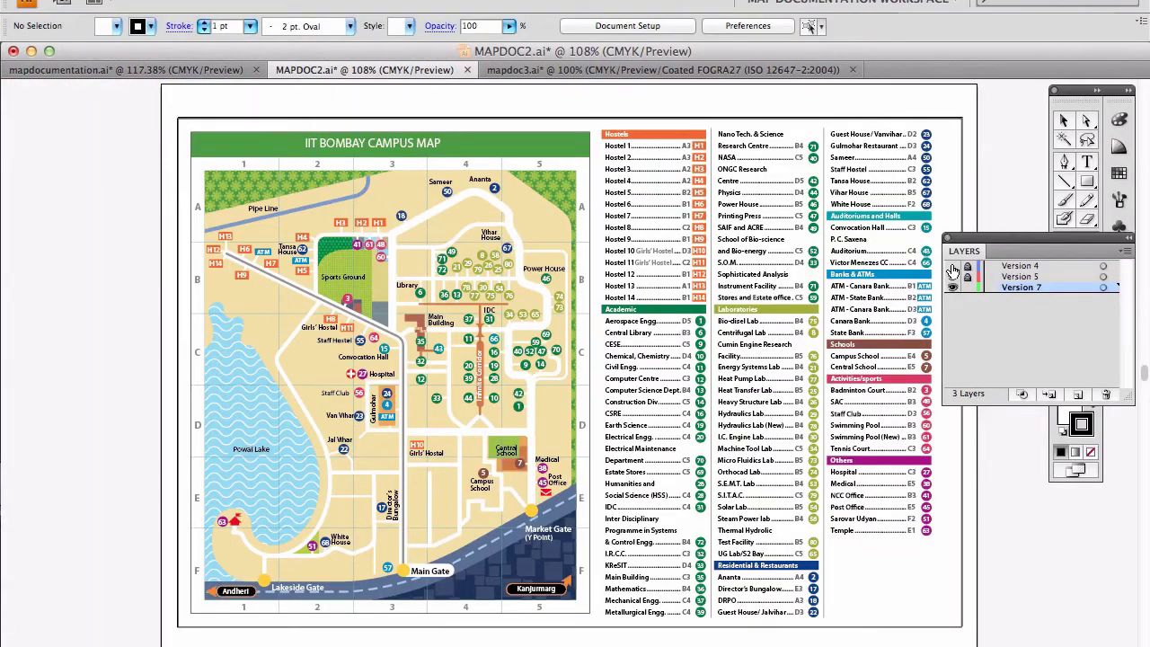
click(945, 275)
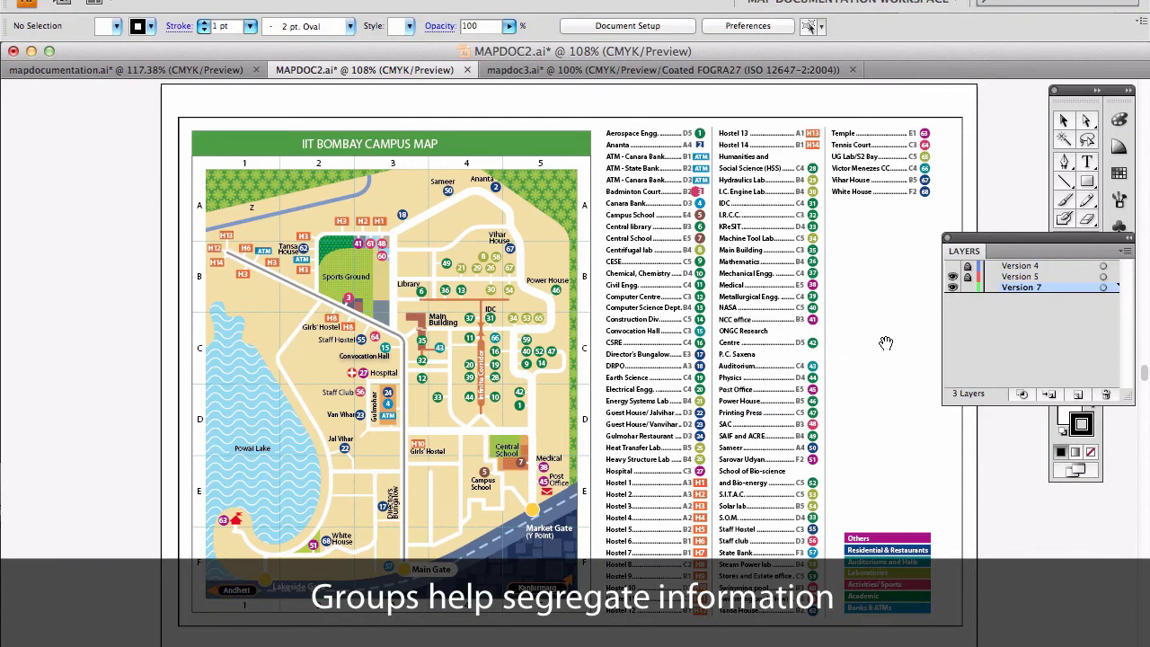
Show the Version 4 layer, inspect its legend list, then switch to mapdoc3.ai.
key(Tab)
click(954, 266)
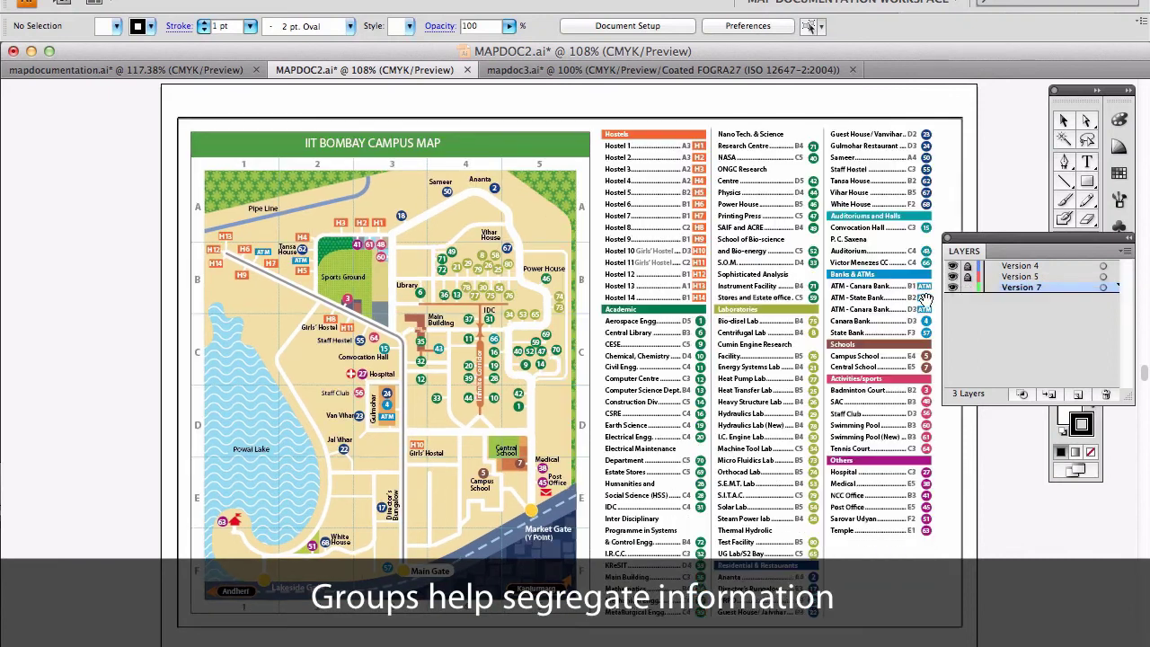
key(Tab)
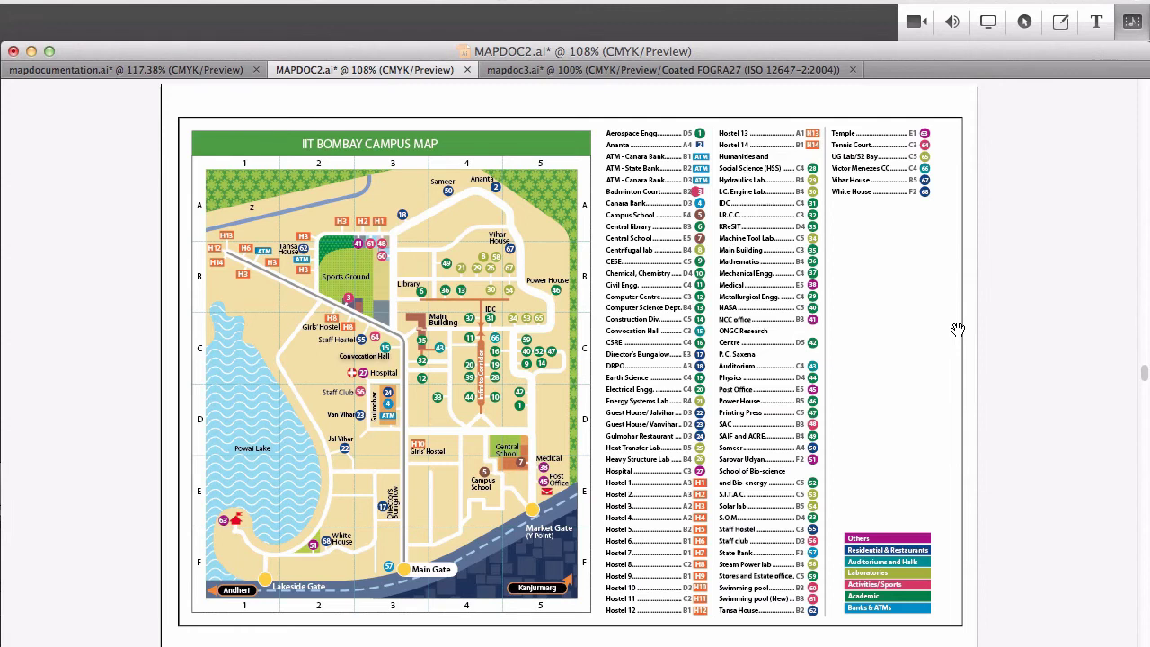
drag(579, 270, 812, 529)
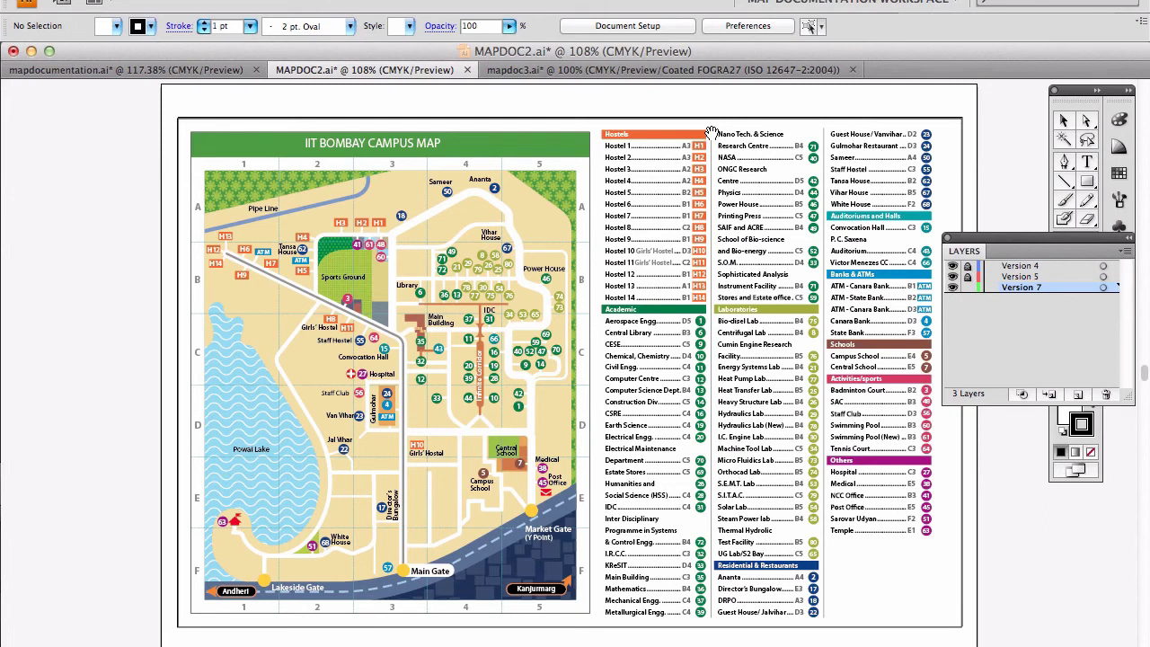
click(719, 71)
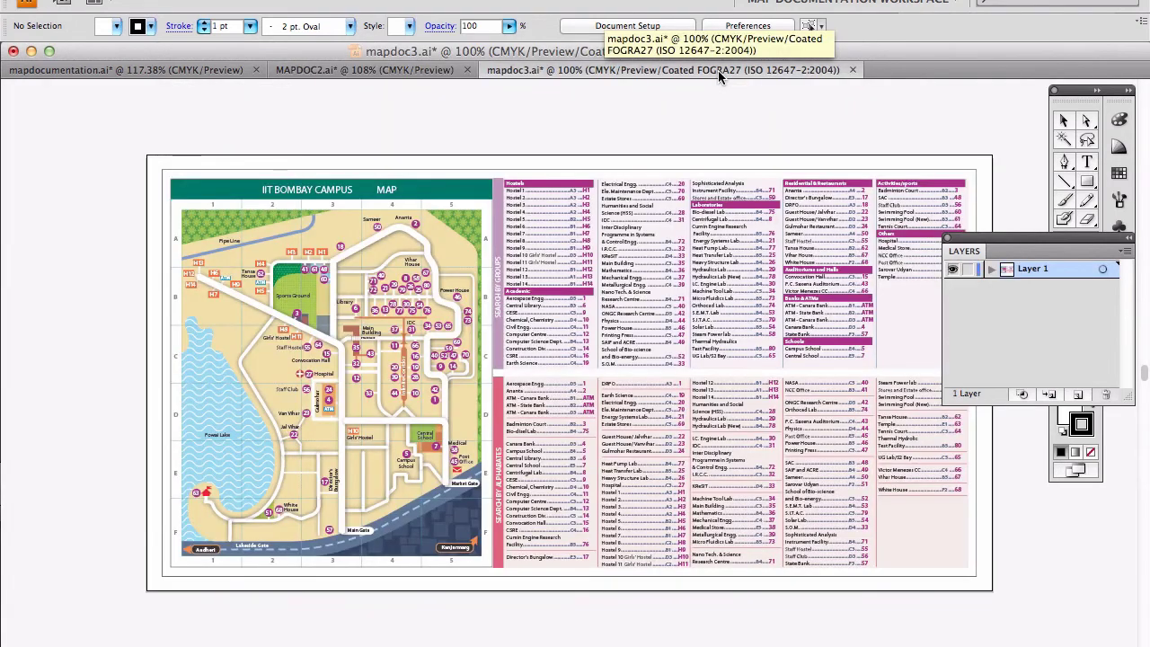
Hide the panels and zoom in on the MAPDOC2 map with its Groups and Alphabets search lists.
key(Tab)
scroll(998, 600, up, 2)
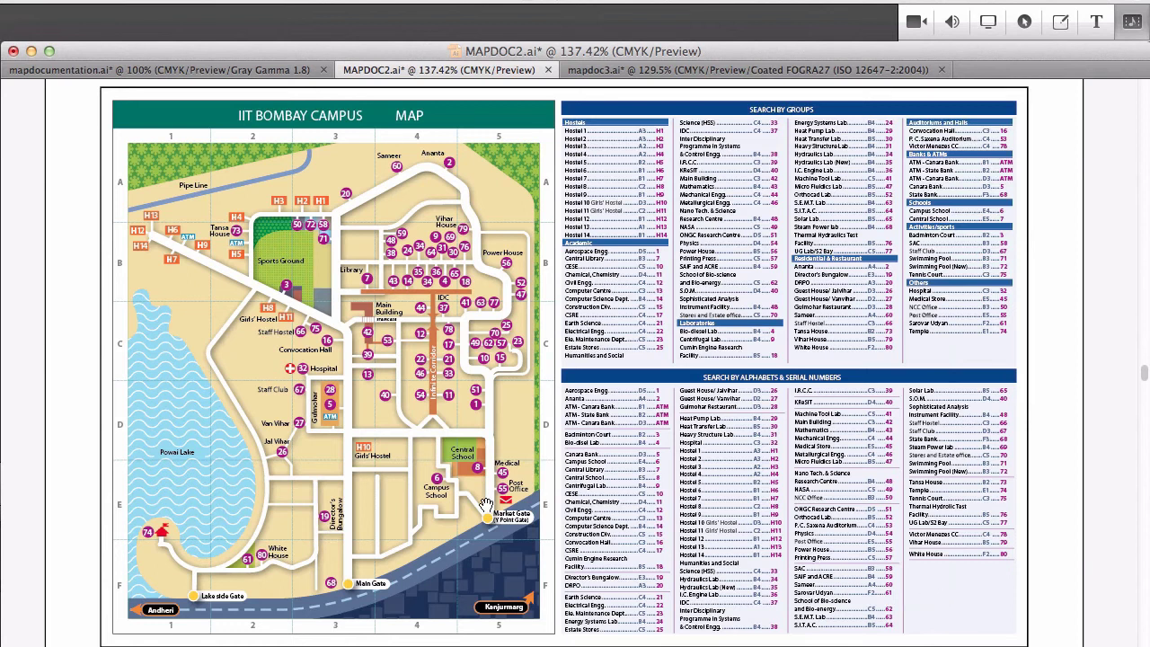
Compare with the first campus map, then zoom into MAPDOC2's numbered map on its A–F, 1–5 grid.
click(238, 71)
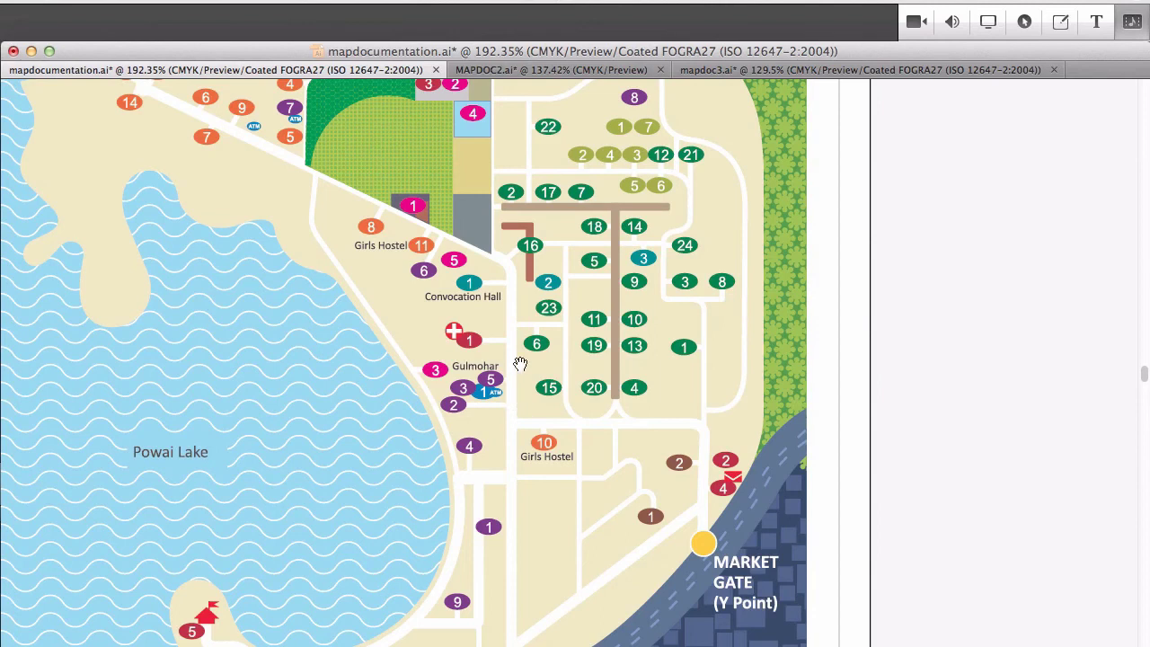
click(585, 70)
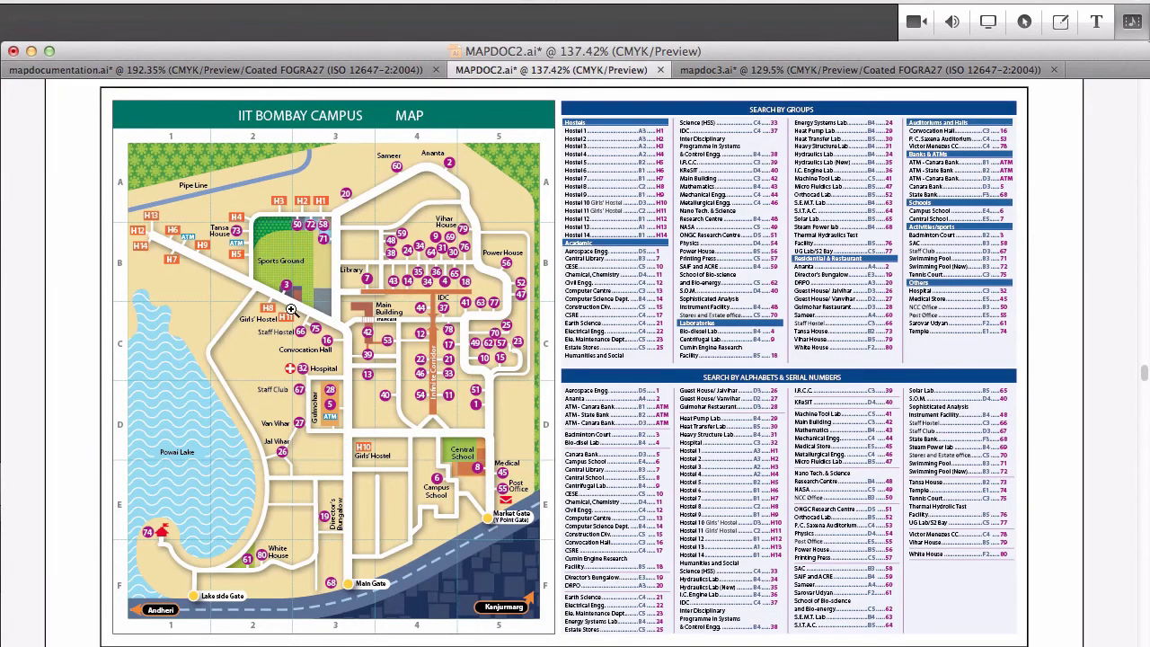
drag(290, 294, 518, 505)
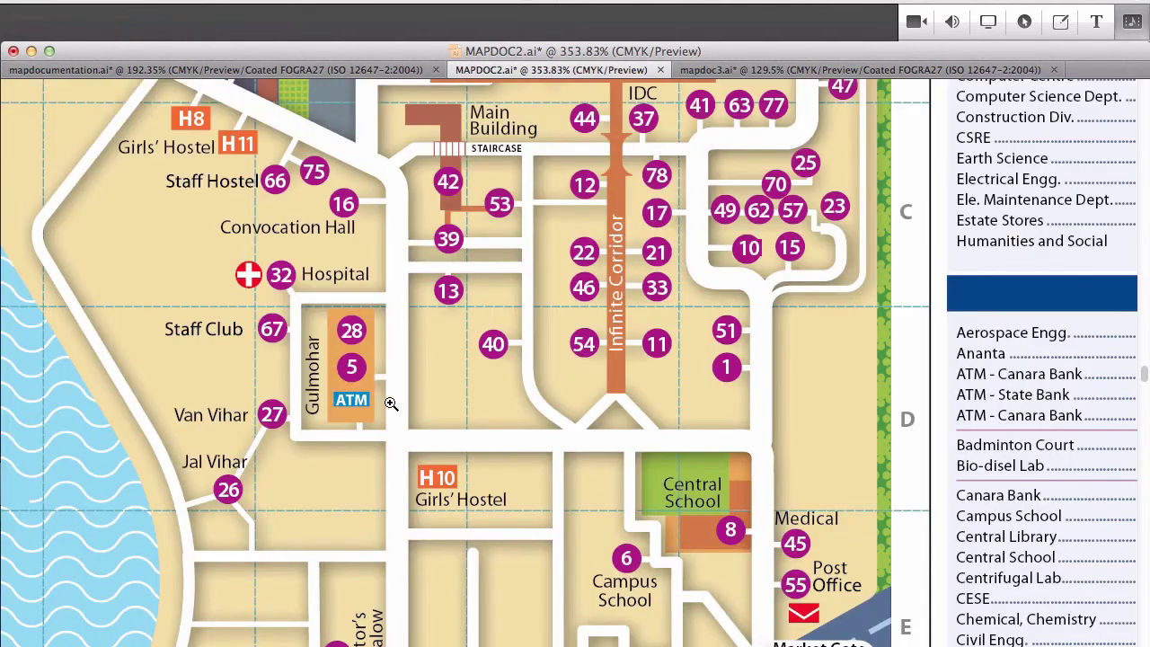
key(super+0)
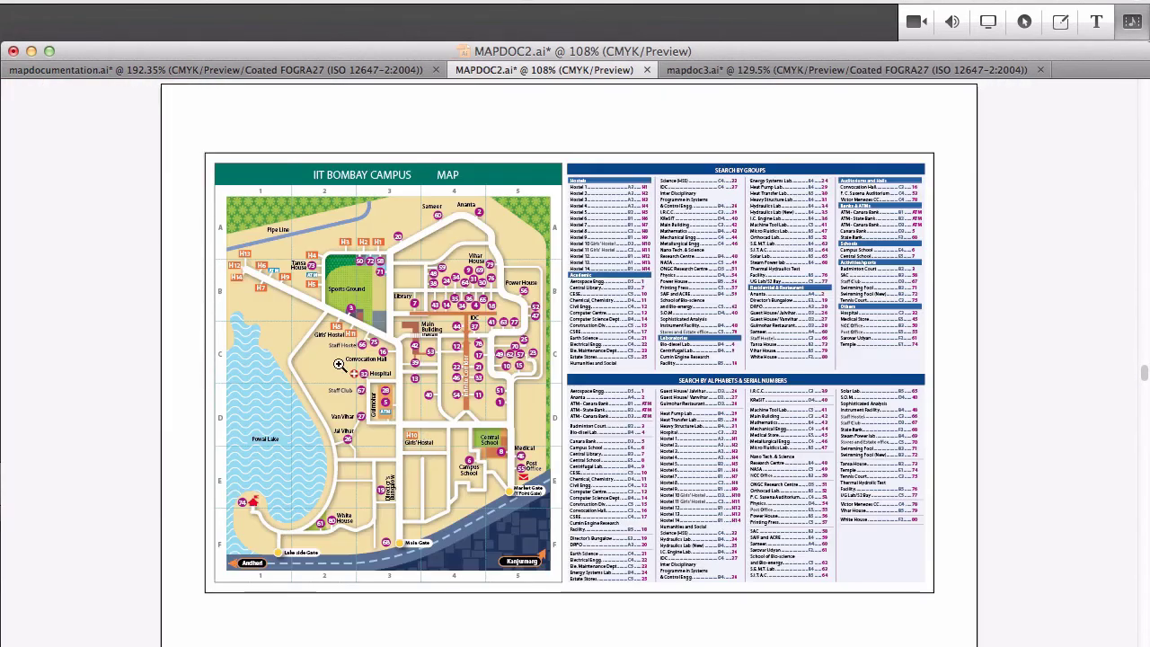
drag(212, 183, 562, 583)
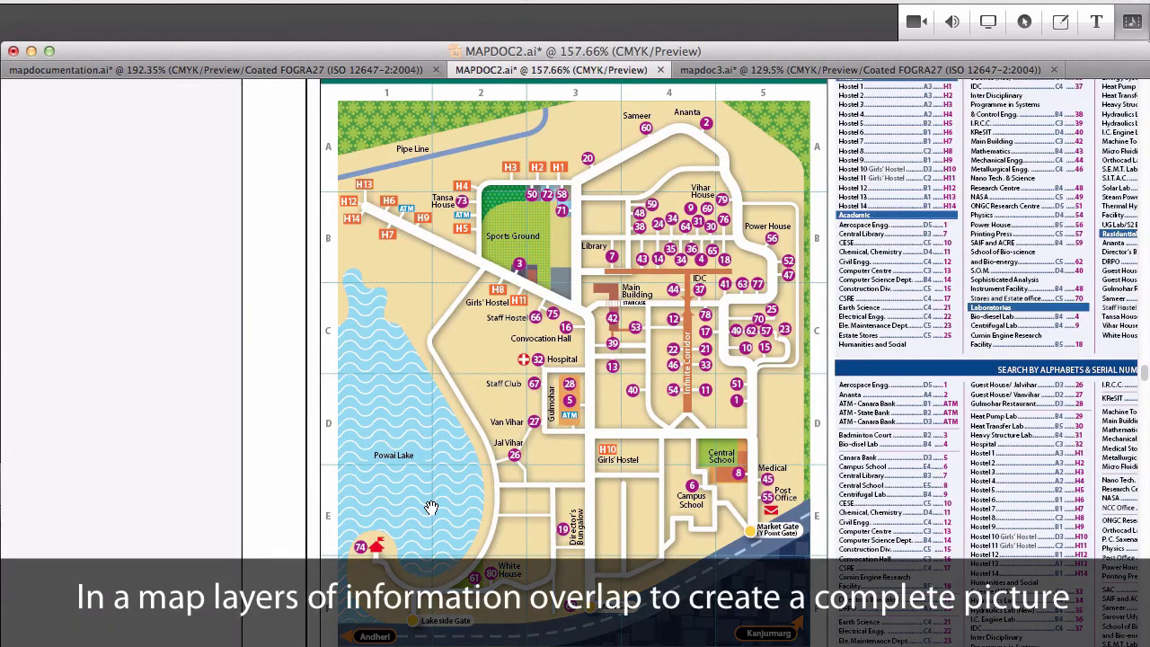